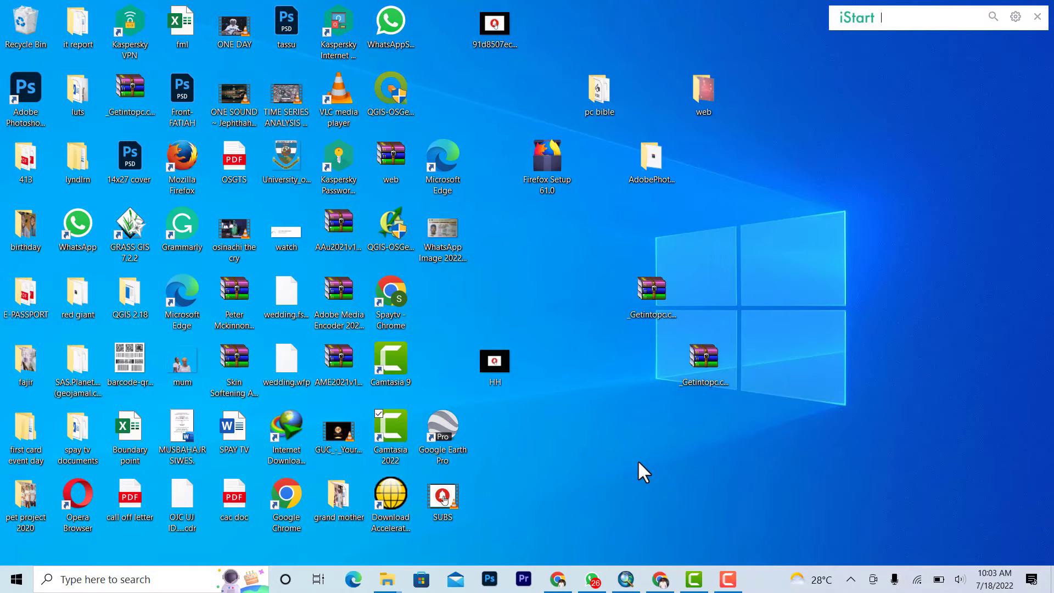
Step: Bring the ArcMap window with the Nigeria States map forward and zoom around it
left_click(625, 577)
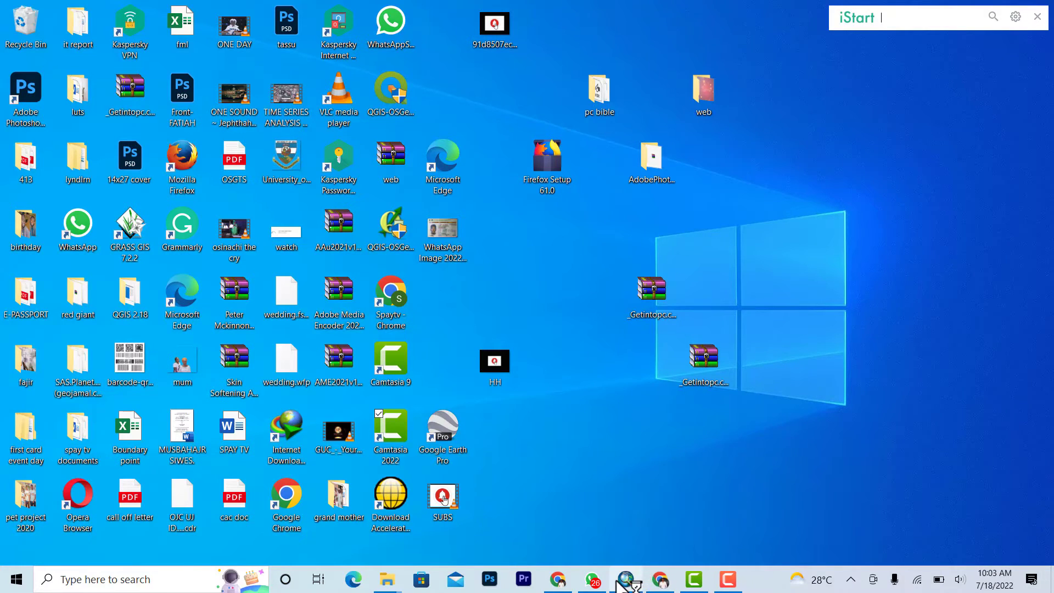
mouse_move(626, 579)
left_click(607, 492)
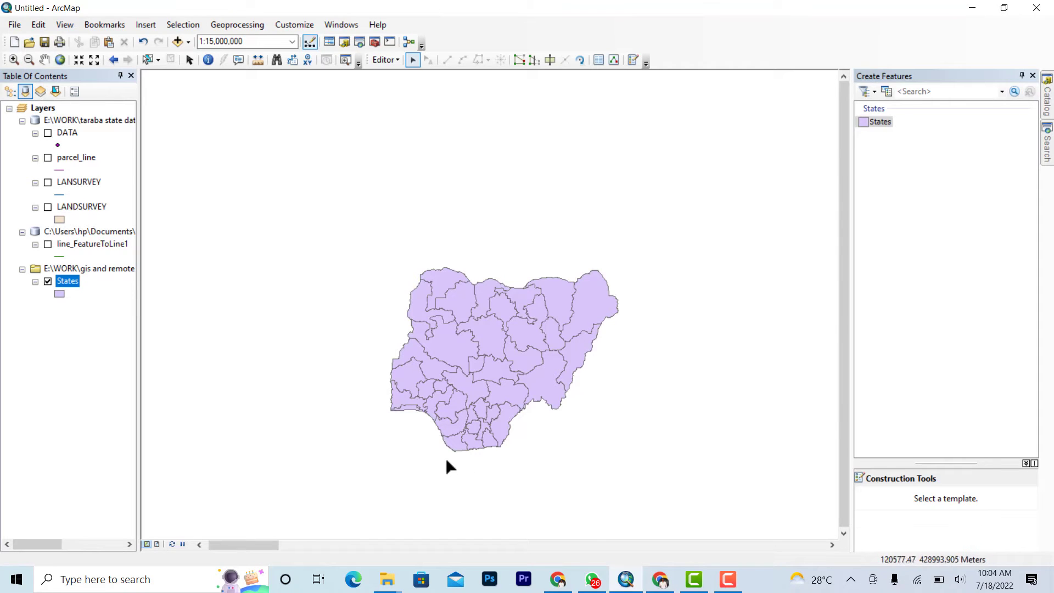
scroll(459, 424, "up", 1)
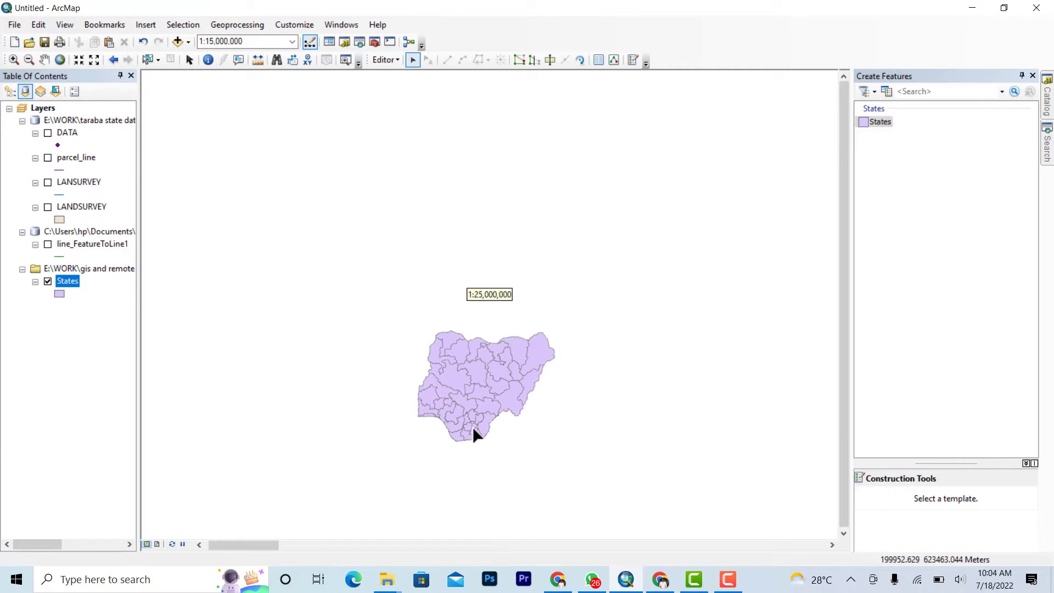
scroll(472, 426, "down", 1)
scroll(472, 427, "down", 1)
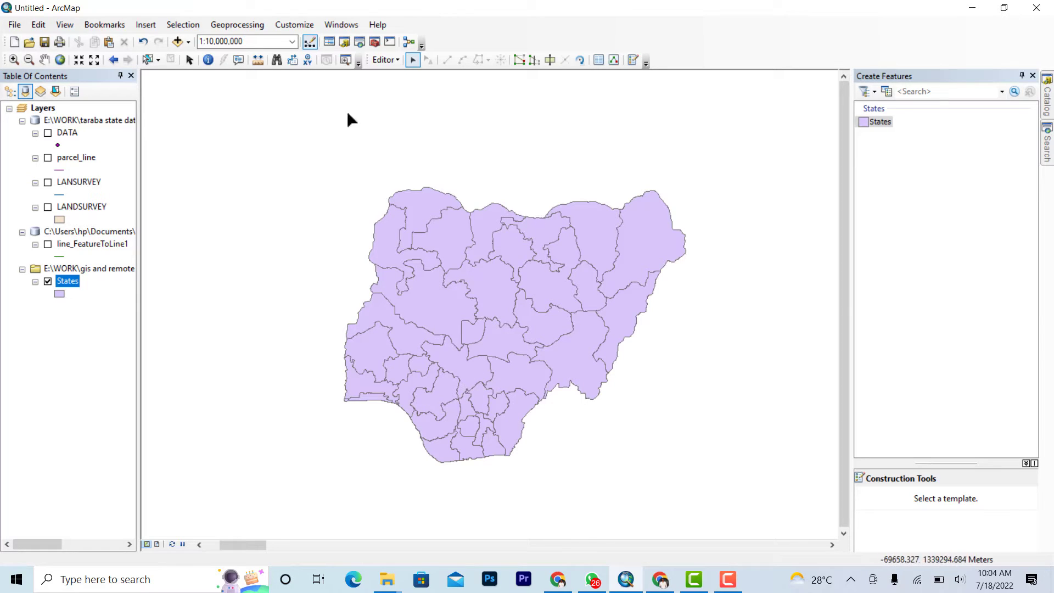
Step: Stop editing the States layer, saving the edits
left_click(381, 63)
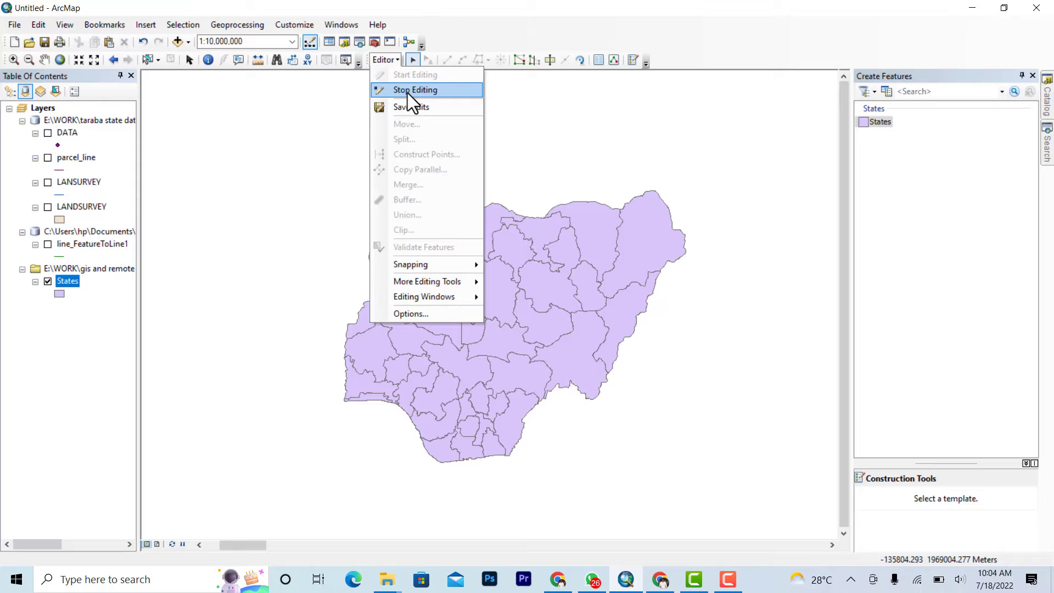
left_click(407, 90)
left_click(477, 331)
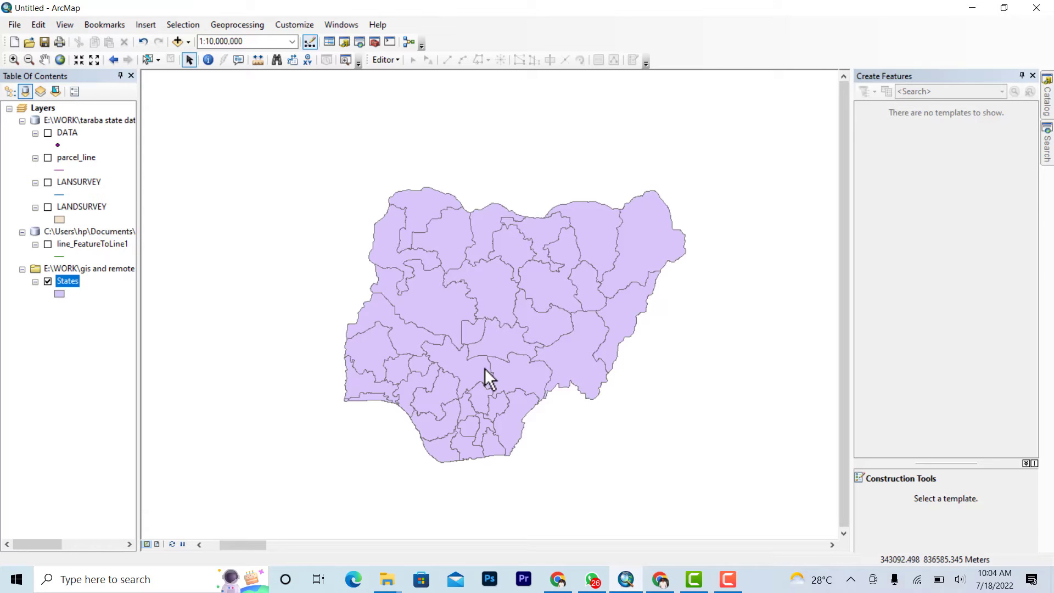
Step: Zoom in on the internal state boundaries, then back out to the whole Nigeria map
scroll(462, 324, "up", 1)
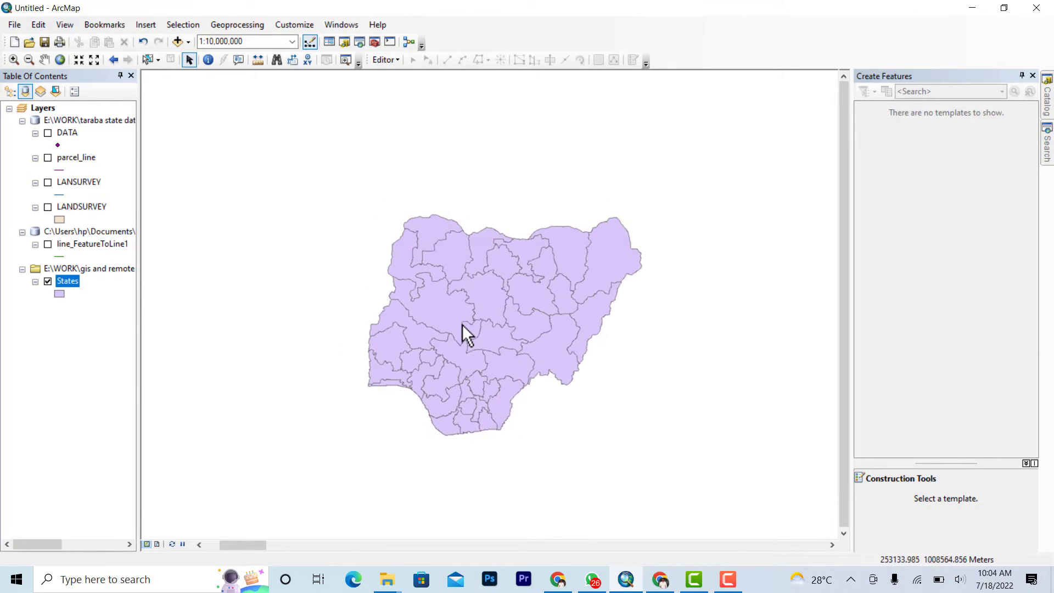
scroll(462, 324, "down", 2)
scroll(462, 324, "down", 3)
scroll(462, 324, "down", 2)
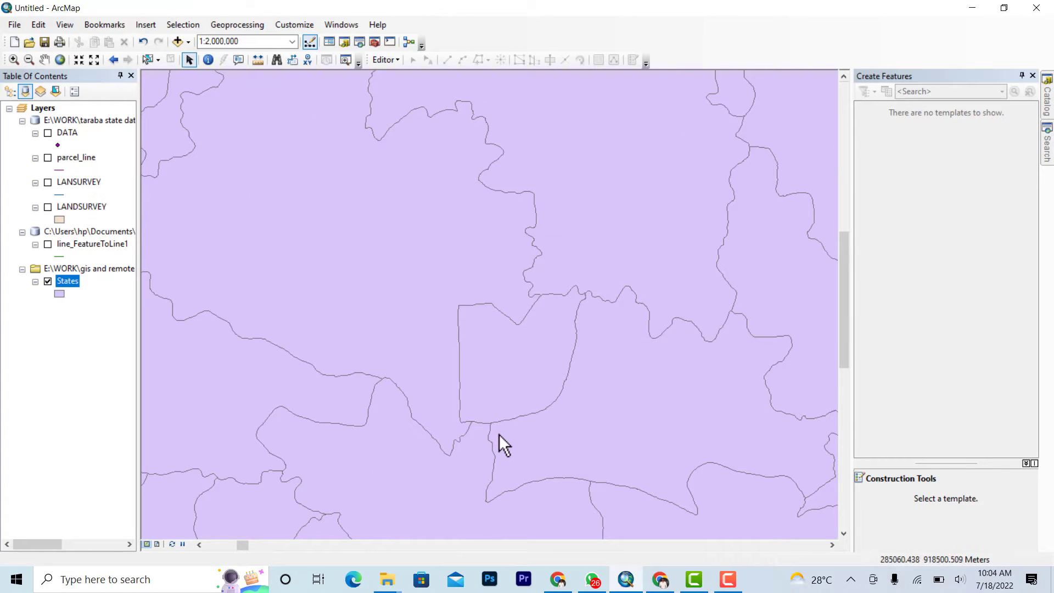
scroll(601, 321, "up", 1)
scroll(600, 318, "up", 3)
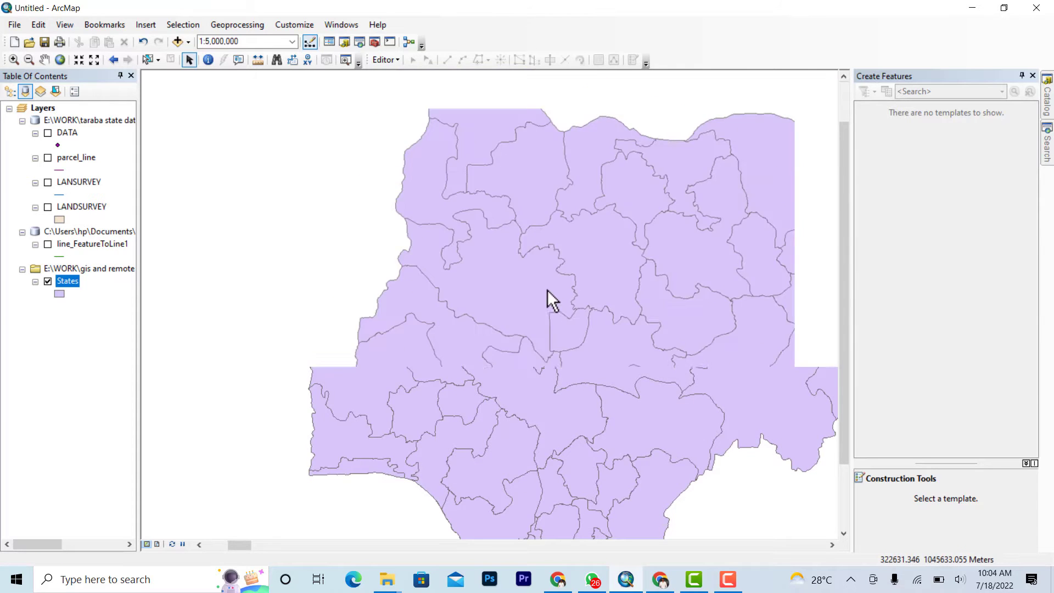
scroll(527, 289, "up", 2)
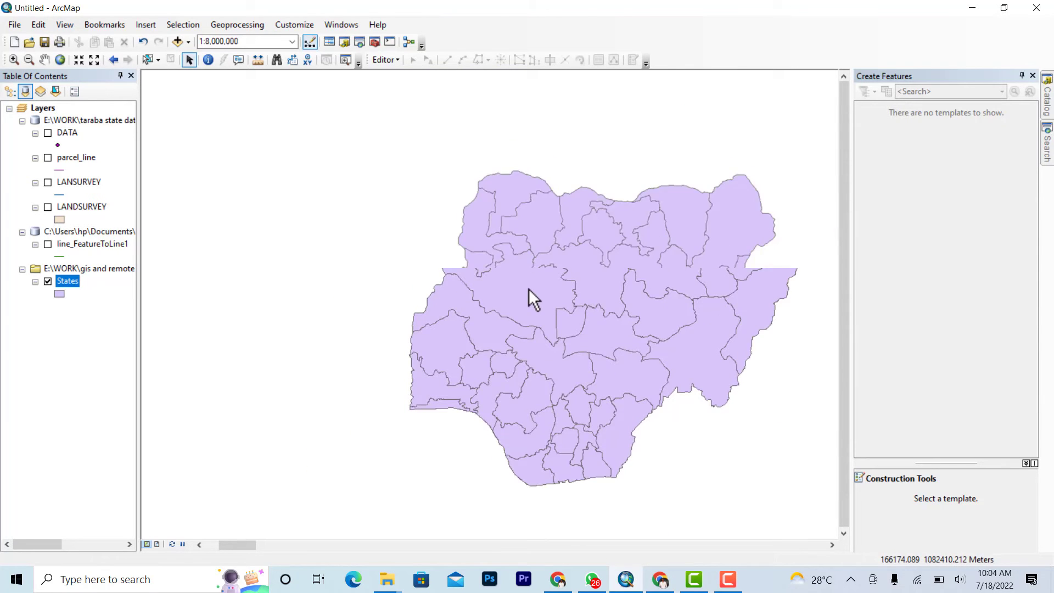
scroll(528, 288, "up", 2)
right_click(72, 280)
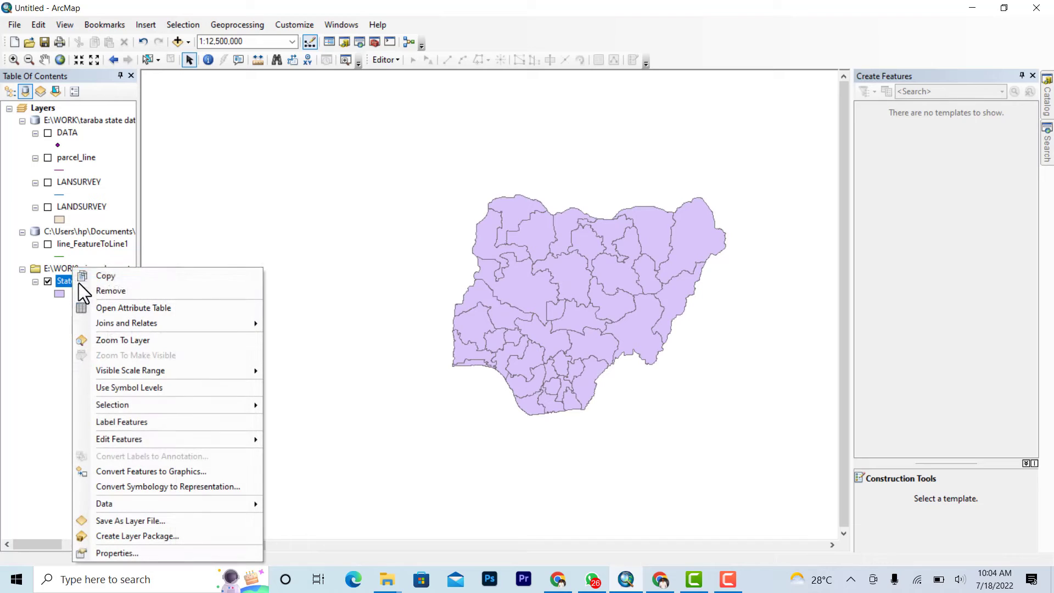
left_click(121, 306)
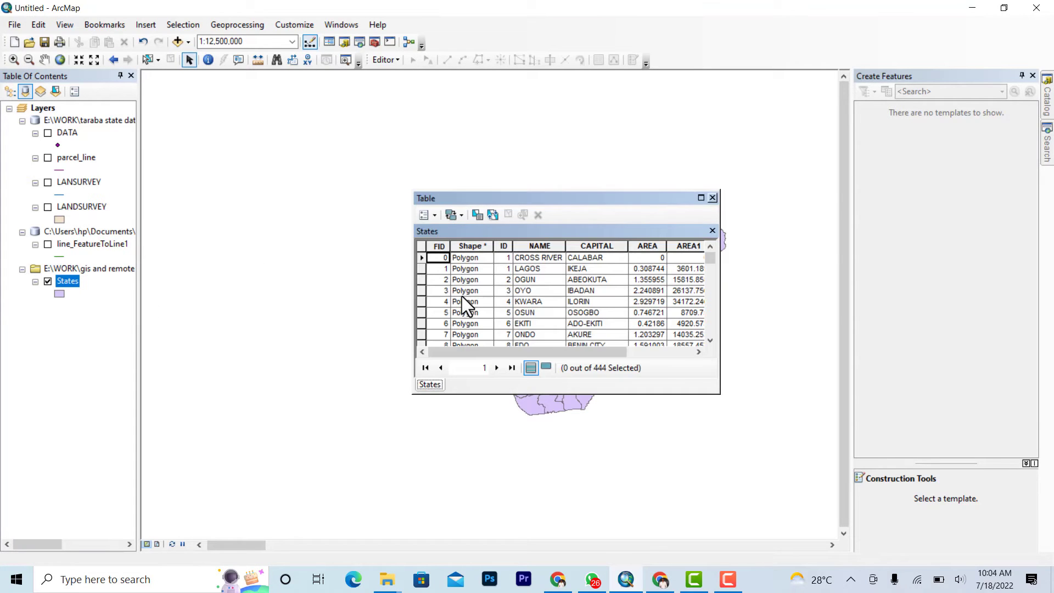
left_click(699, 196)
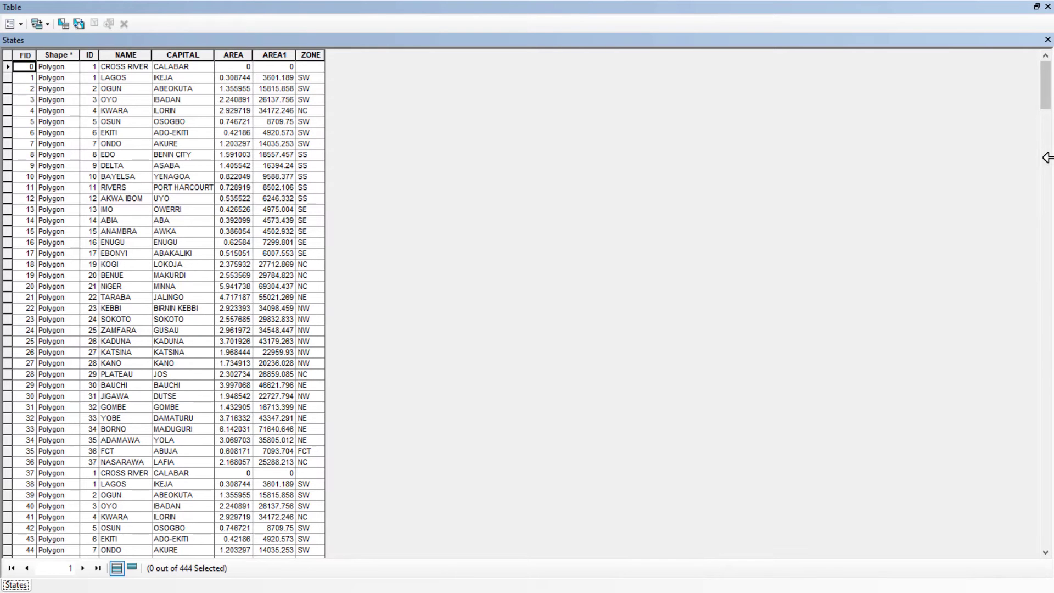
left_click_drag(1048, 92, 1045, 526)
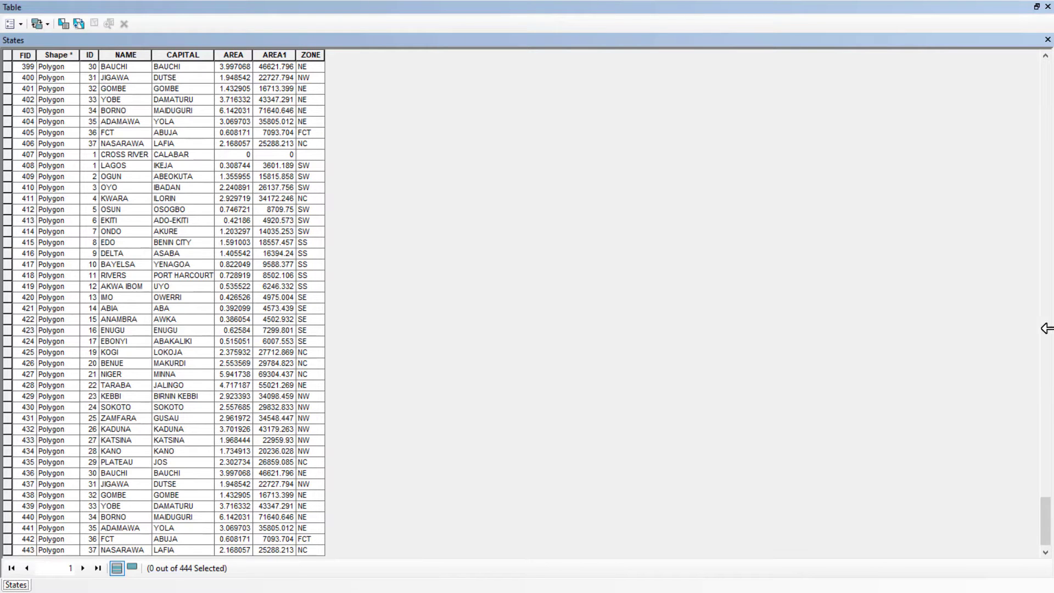
left_click(1036, 7)
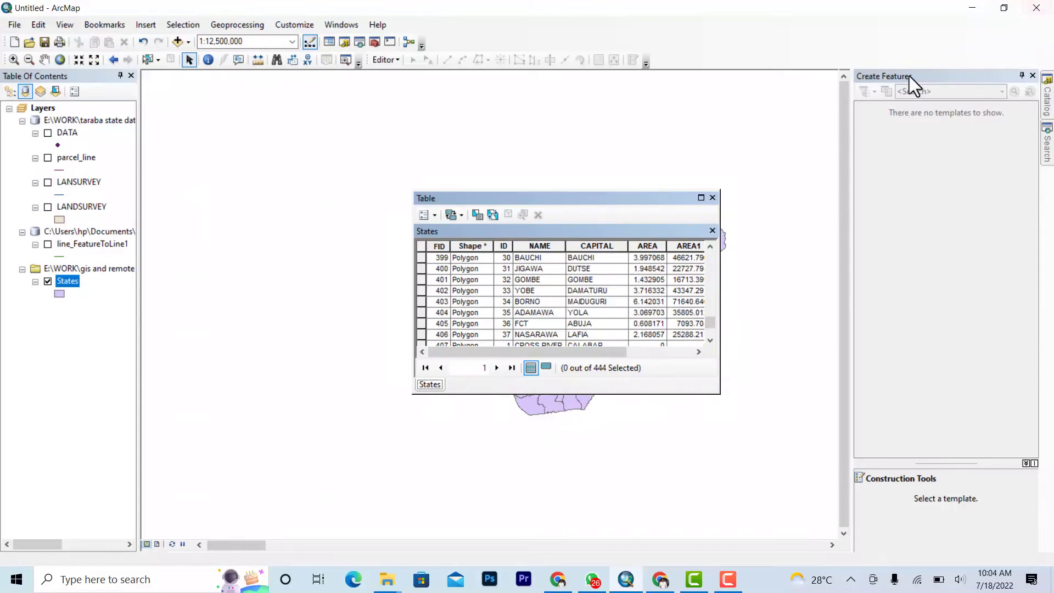
left_click(711, 197)
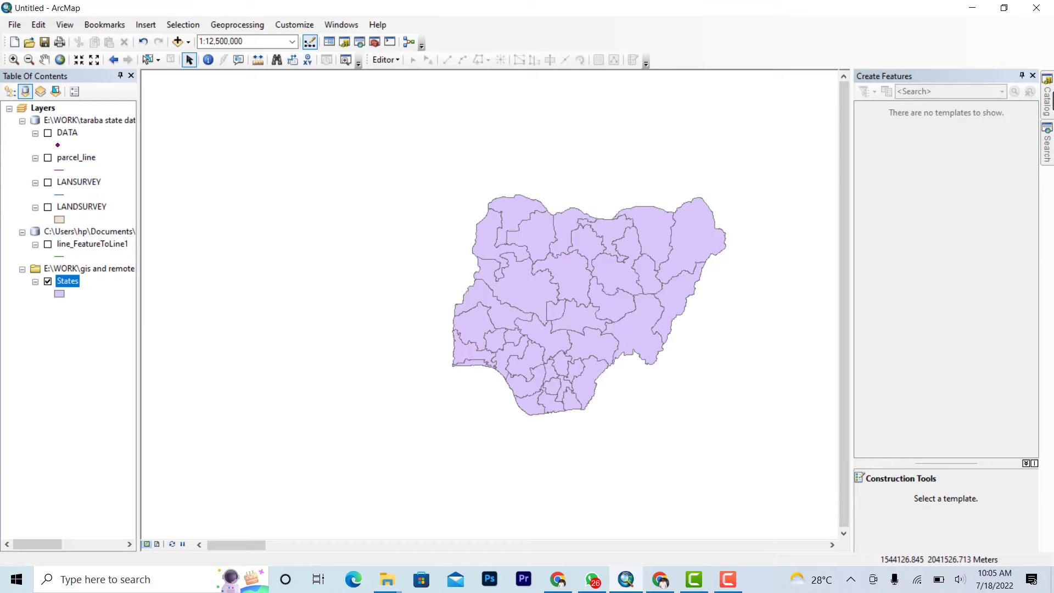
Step: Launch Delete Identical from Data Management Tools > General in the Catalog
left_click(1050, 105)
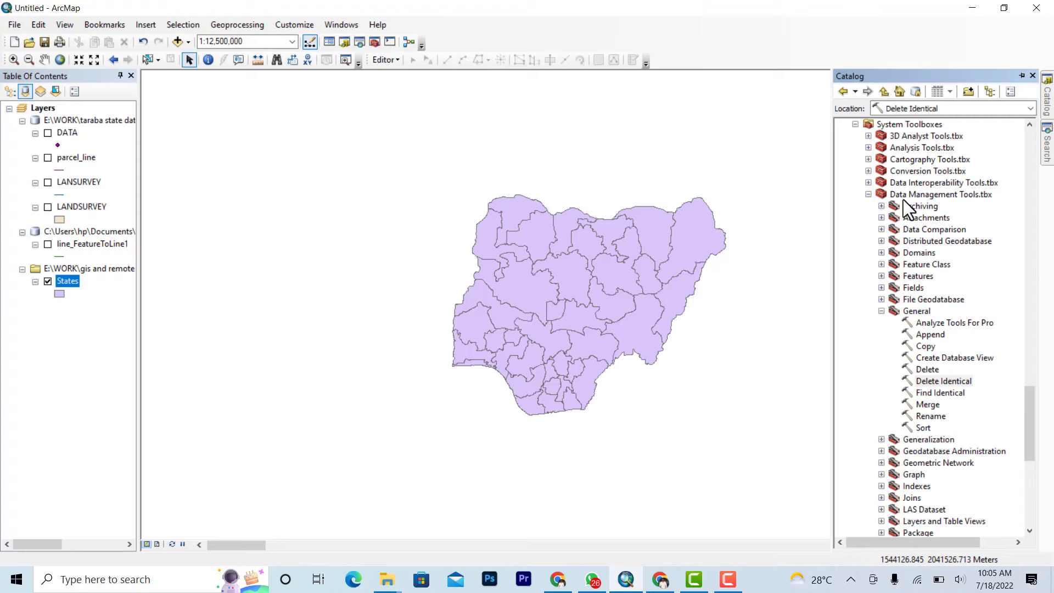
scroll(868, 168, "up", 3)
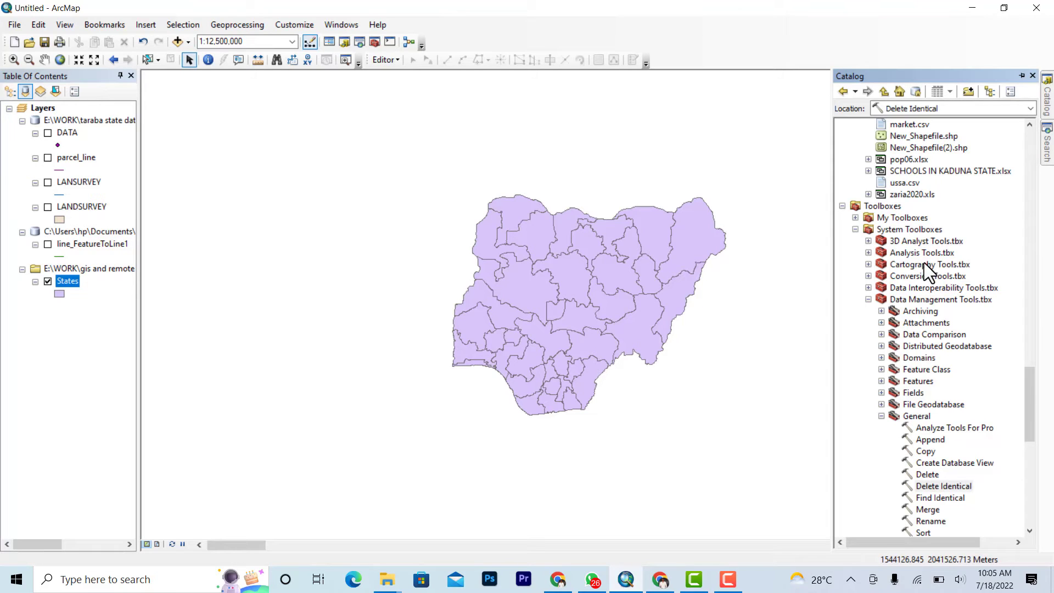
scroll(914, 281, "down", 1)
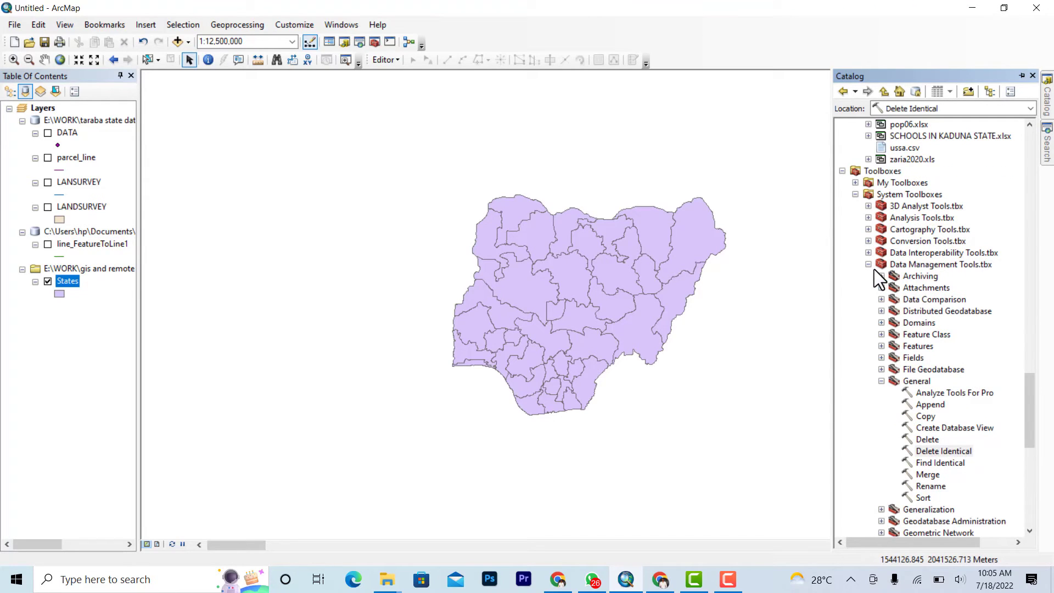
left_click(928, 264)
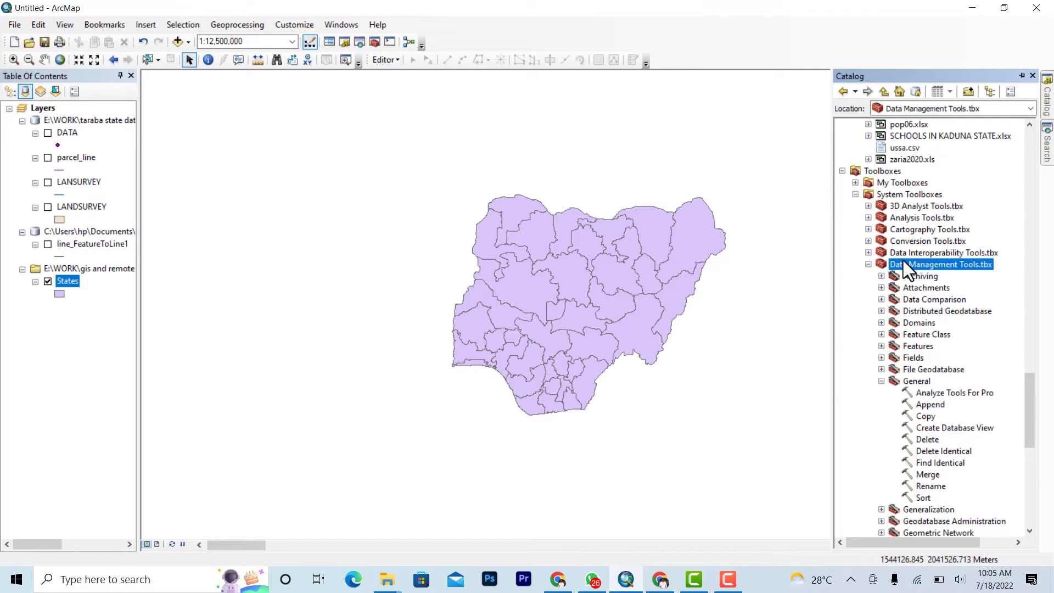
scroll(903, 261, "down", 2)
left_click(907, 310)
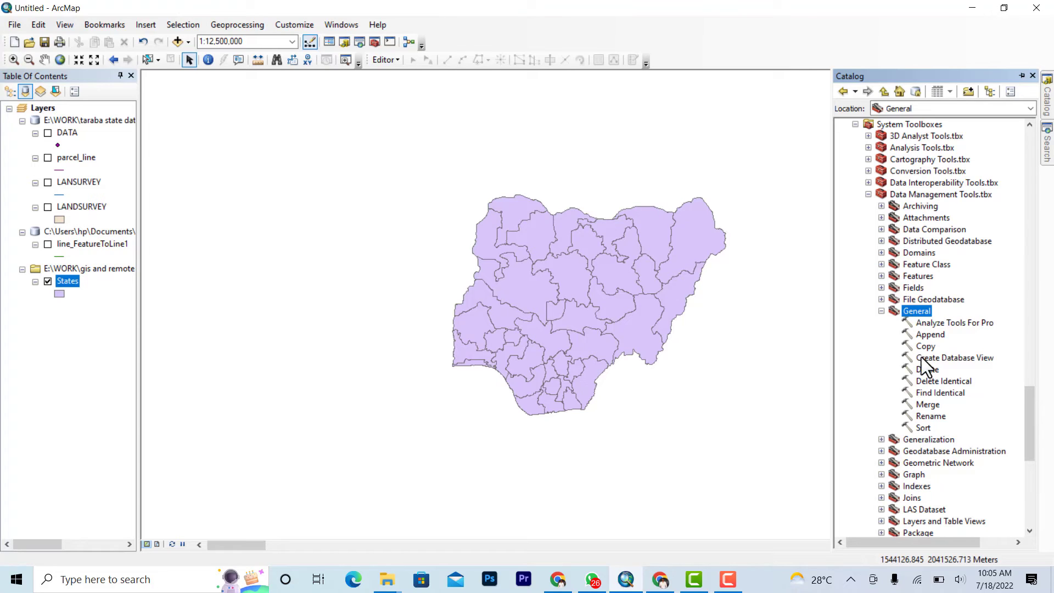
left_click(932, 382)
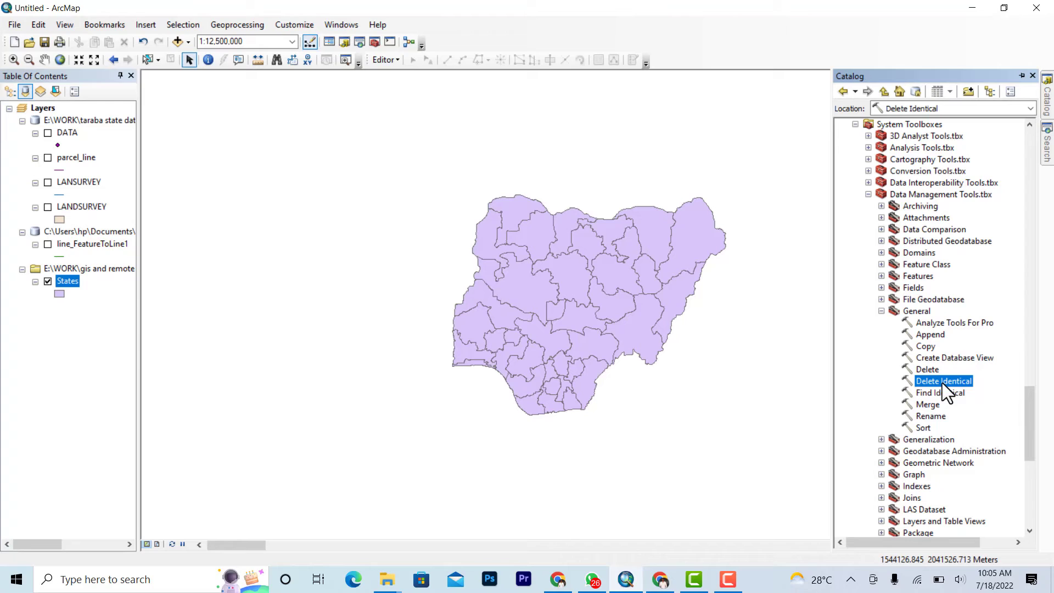
double_click(941, 383)
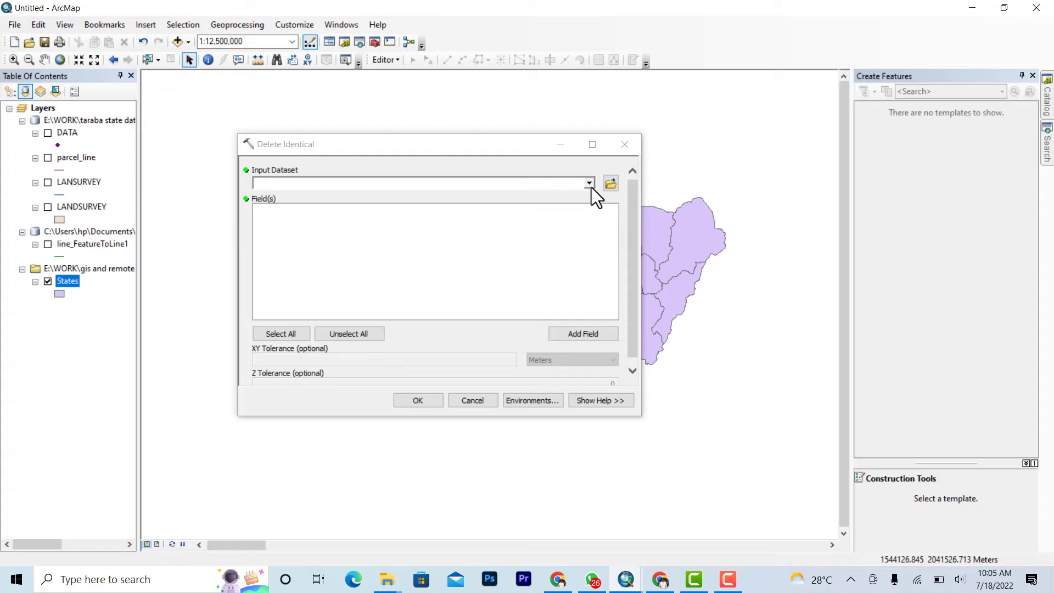
Step: Run Delete Identical on the States layer, matching duplicates on the NAME field
left_click(589, 183)
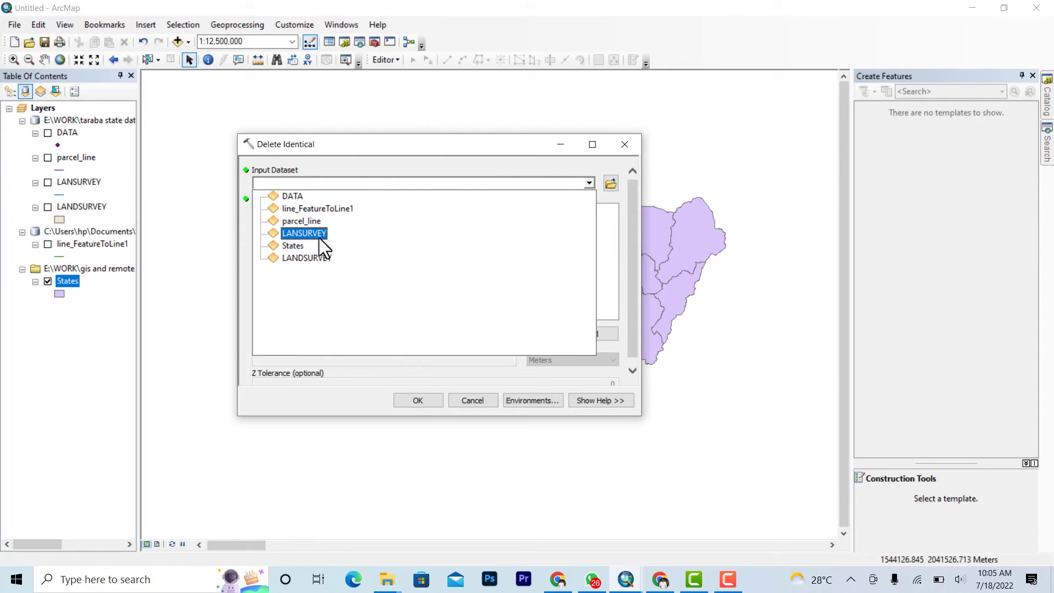
left_click(294, 245)
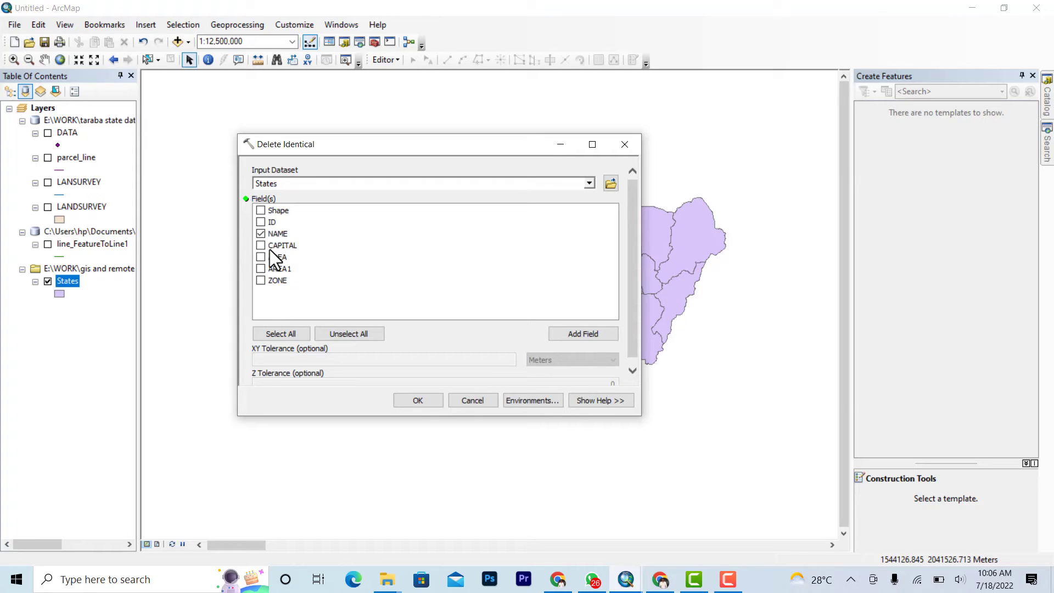
left_click(255, 247)
left_click(419, 397)
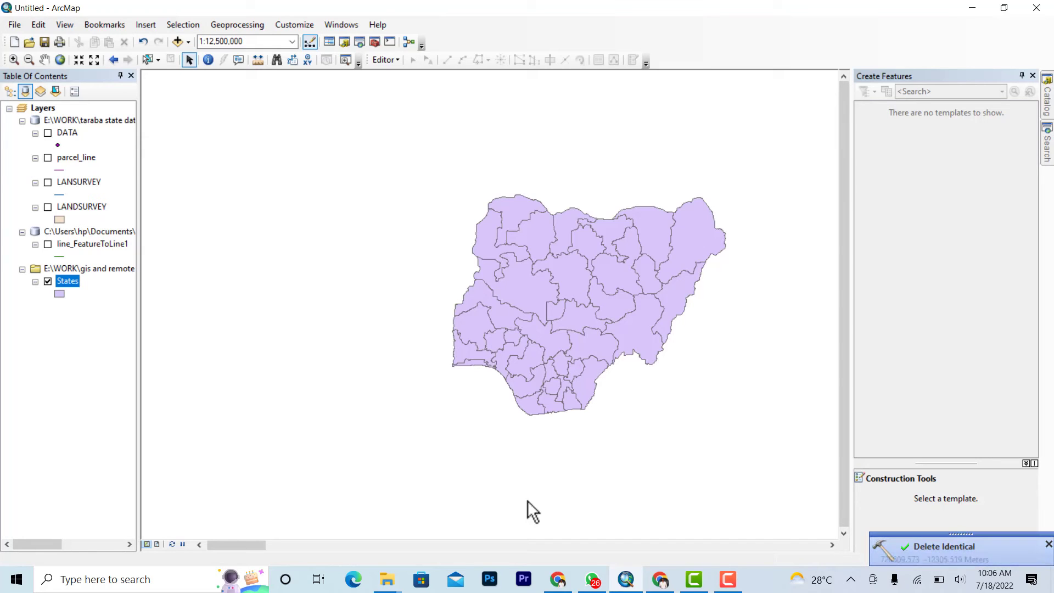
Step: Open the States attribute table maximized to confirm 37 records, then restore its window
right_click(69, 271)
left_click(65, 279)
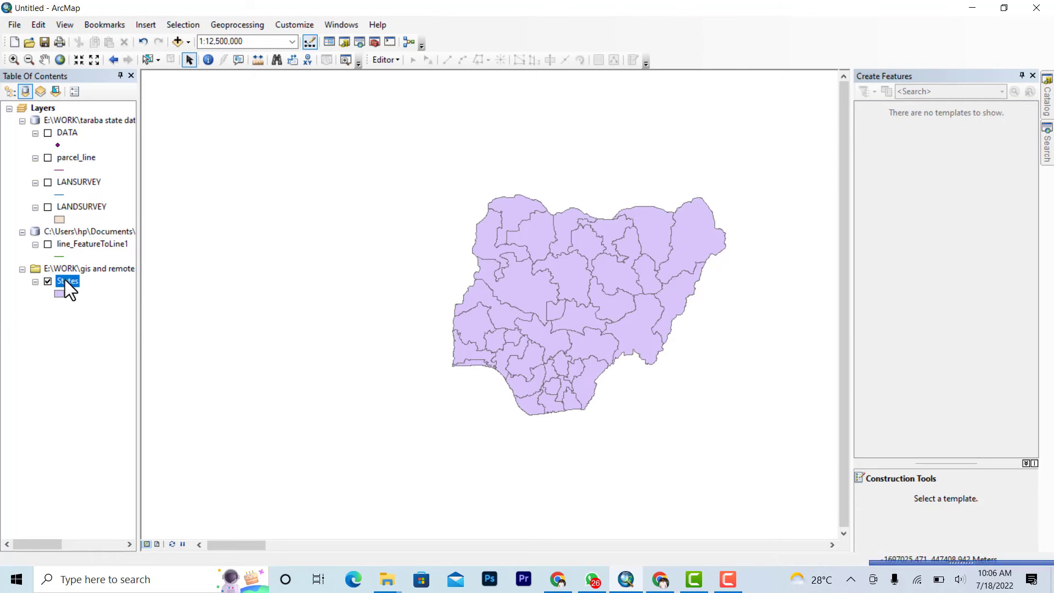
right_click(65, 280)
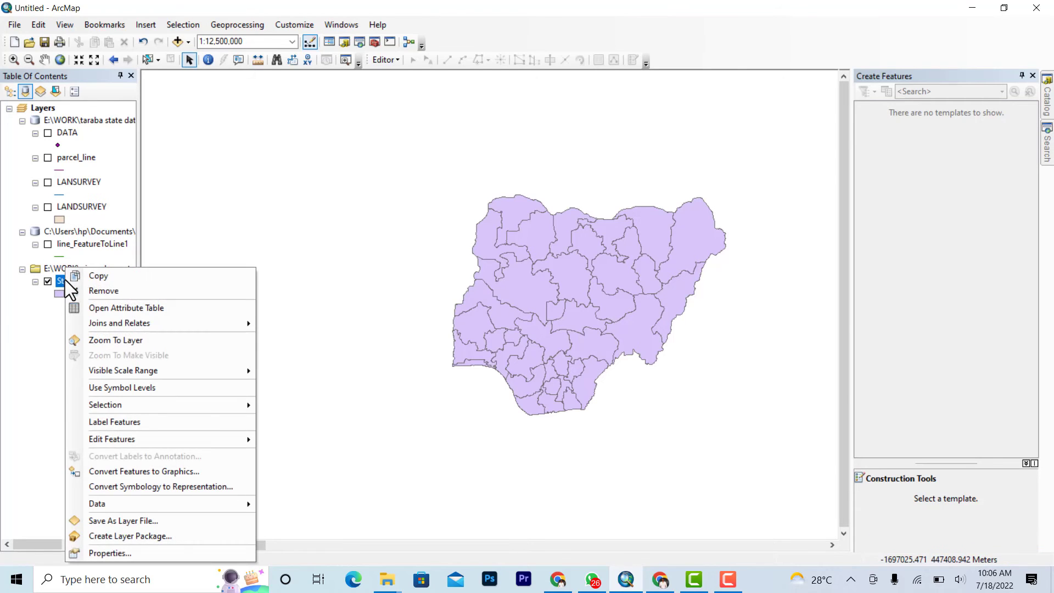
left_click(97, 307)
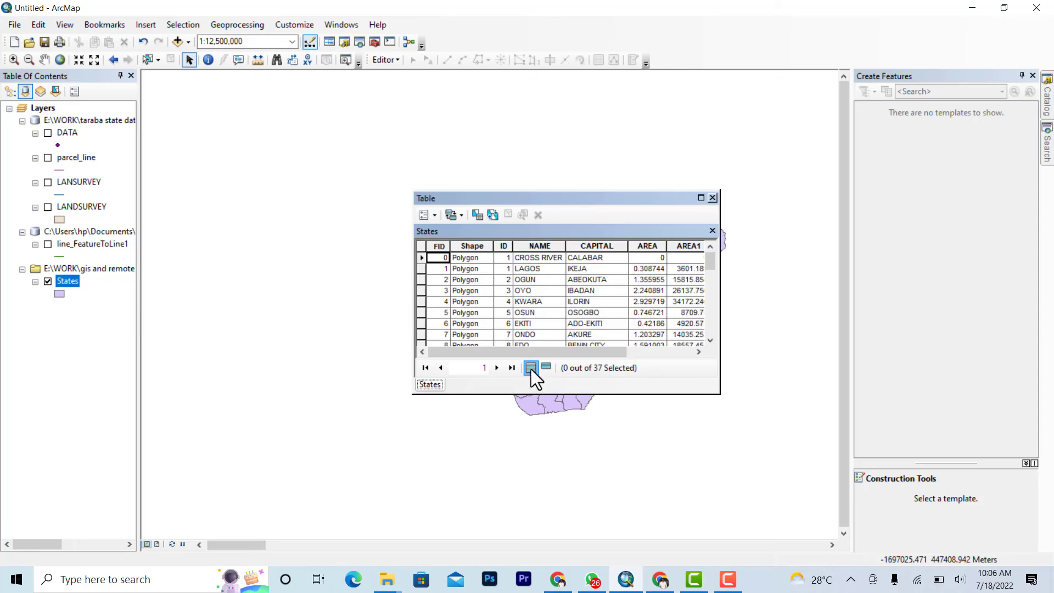
scroll(496, 318, "down", 5)
scroll(493, 307, "down", 5)
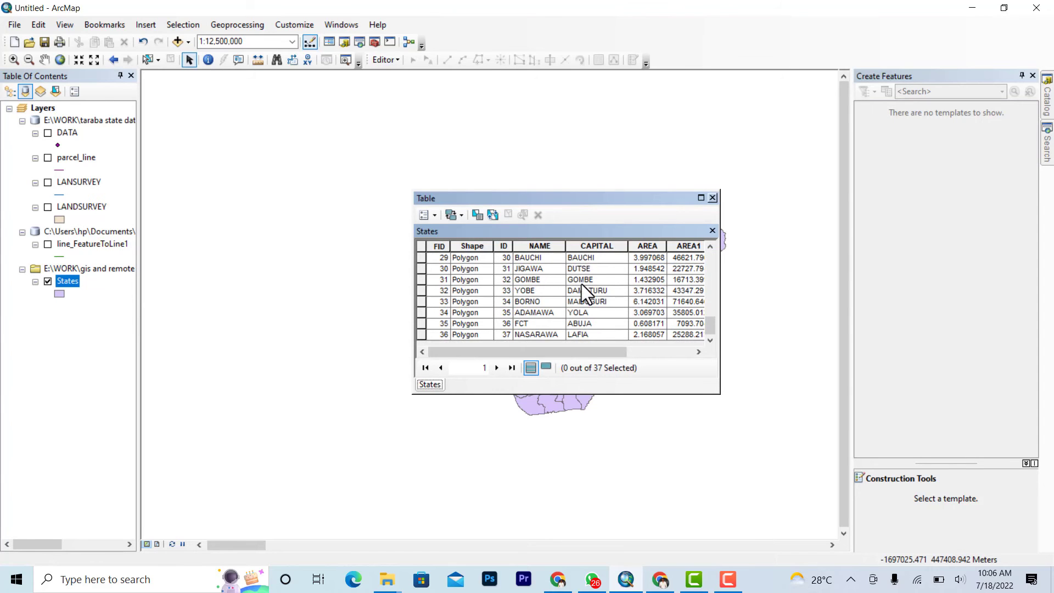
left_click(701, 198)
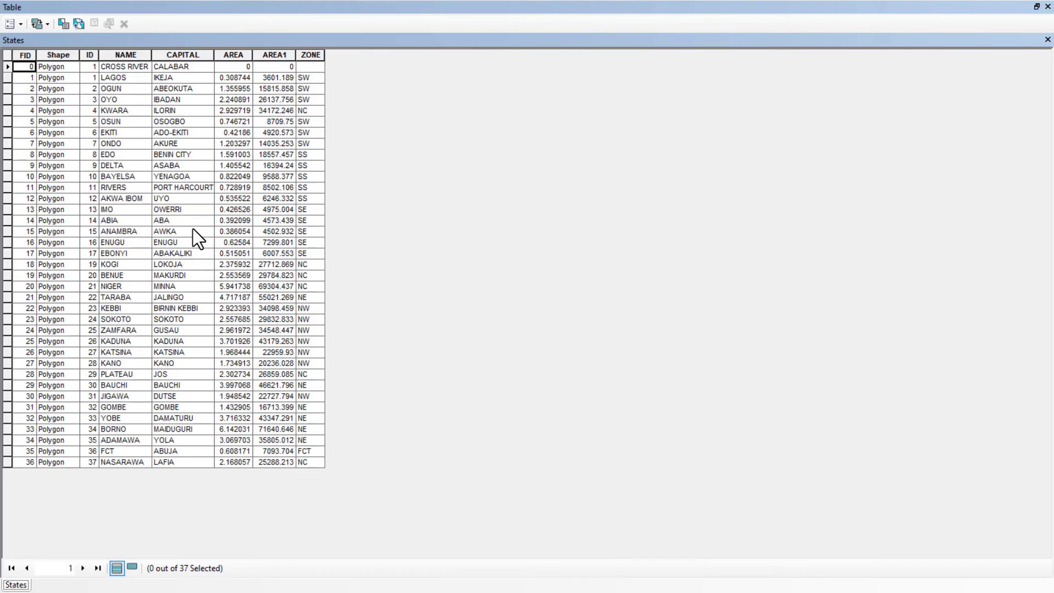
left_click(1036, 7)
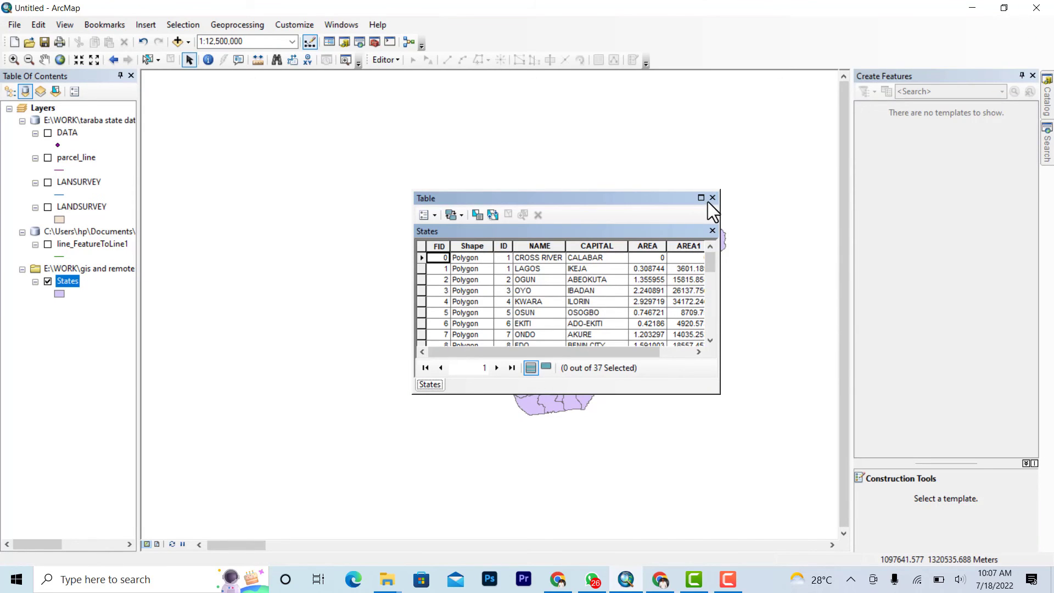